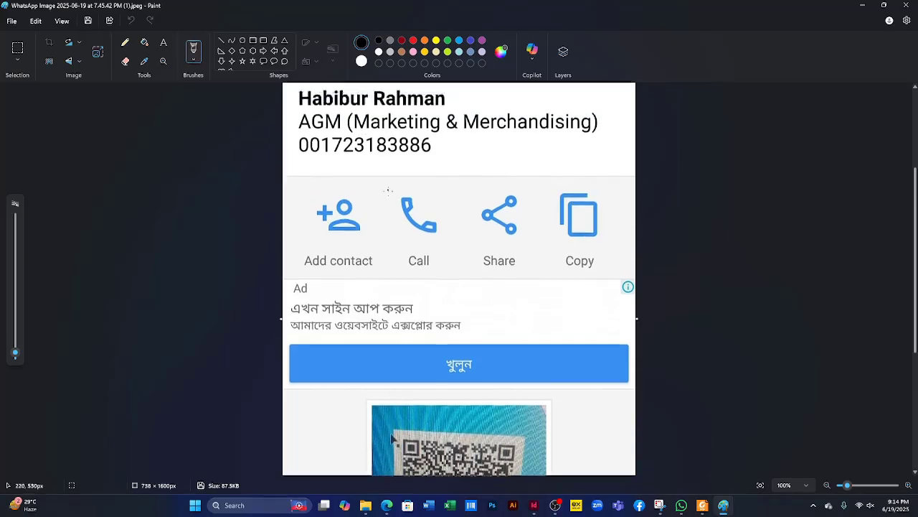
- Open V card.pdf from the V-Card folder and look through the finished business cards on the first page
left_click(861, 7)
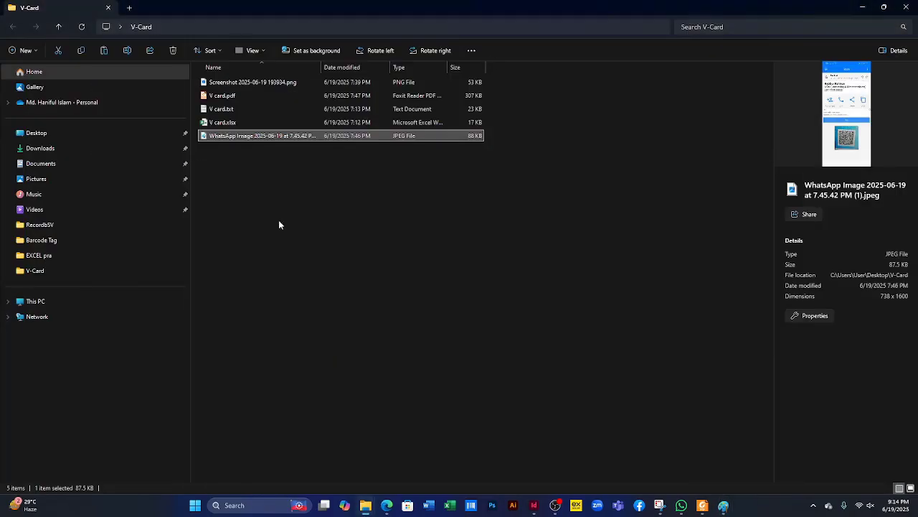
left_click(222, 95)
double_click(222, 96)
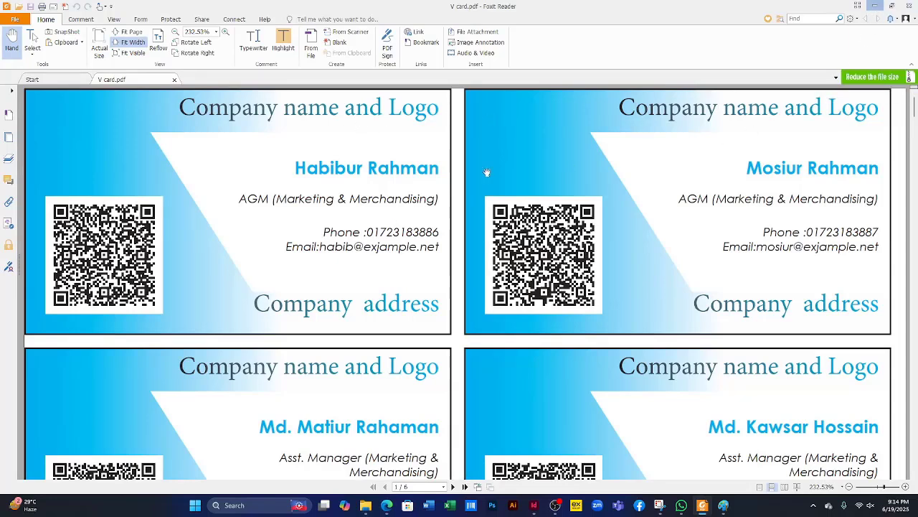
scroll(728, 227, "down", 4)
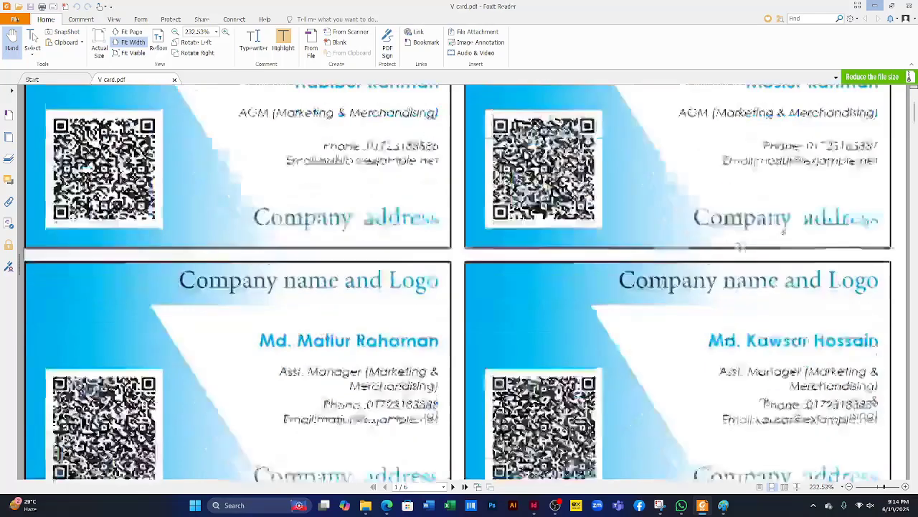
scroll(617, 284, "down", 4)
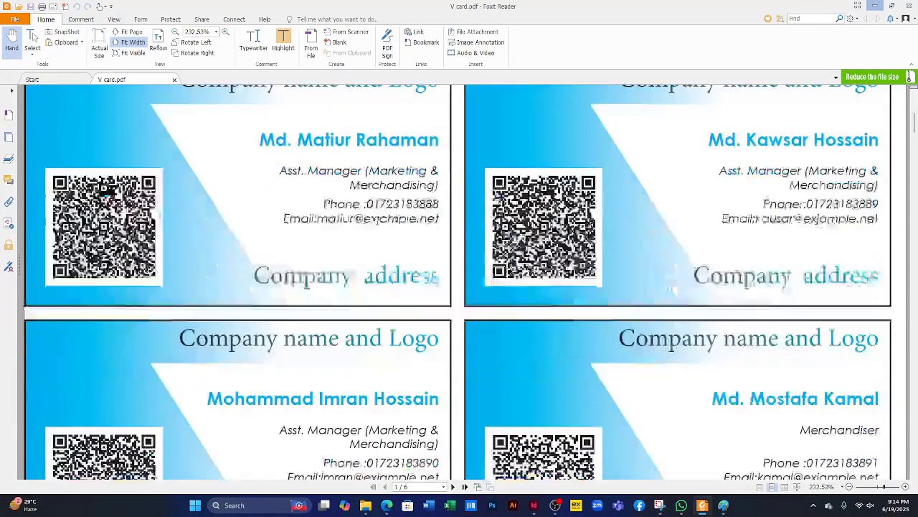
scroll(219, 302, "down", 4)
scroll(109, 283, "down", 4)
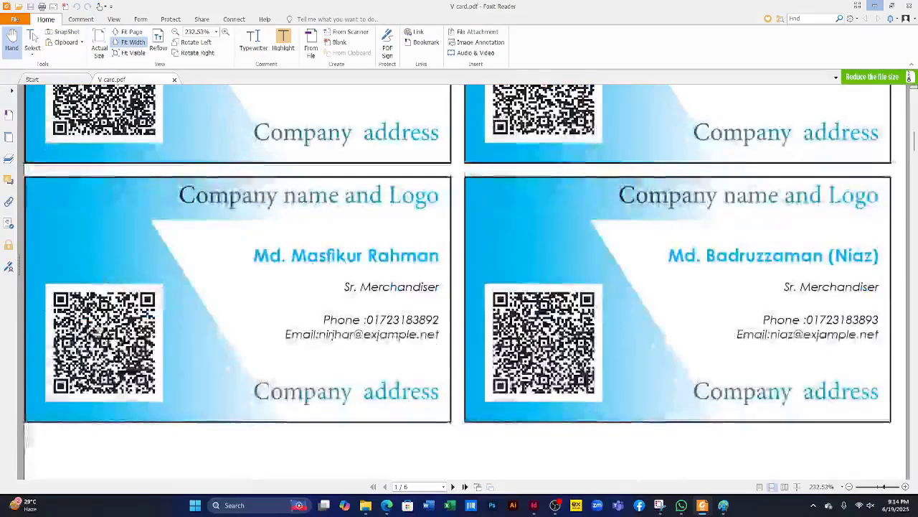
left_click(875, 7)
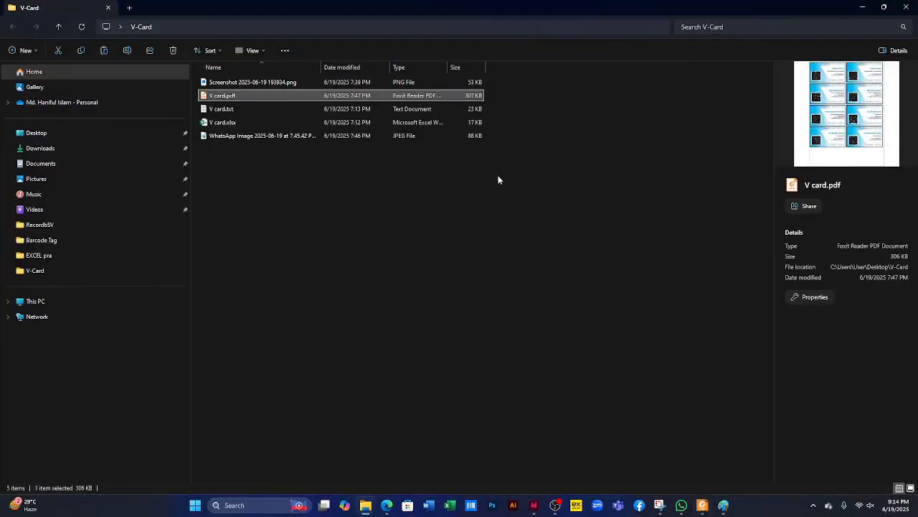
- Open the WhatsApp JPEG in a maximized window, dismiss the Image Creator tip and examine the scanned QR contact details
left_click(225, 136)
double_click(225, 137)
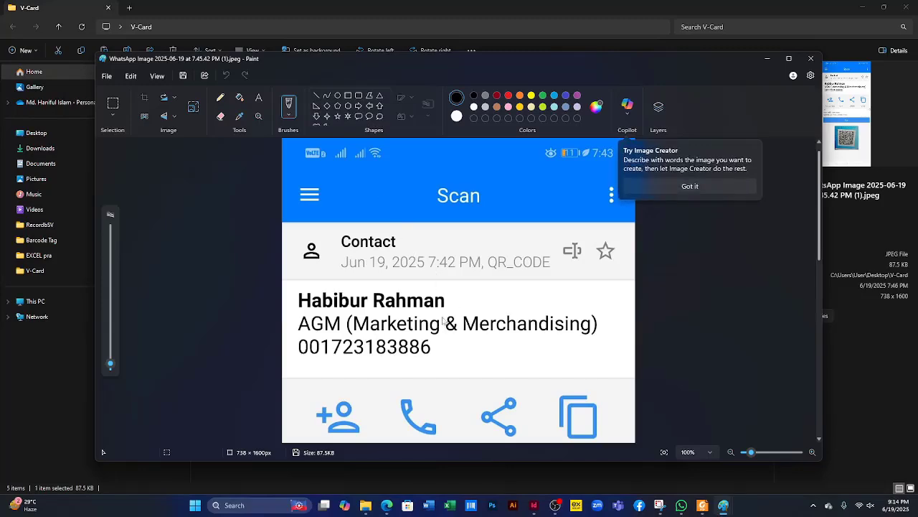
left_click(789, 58)
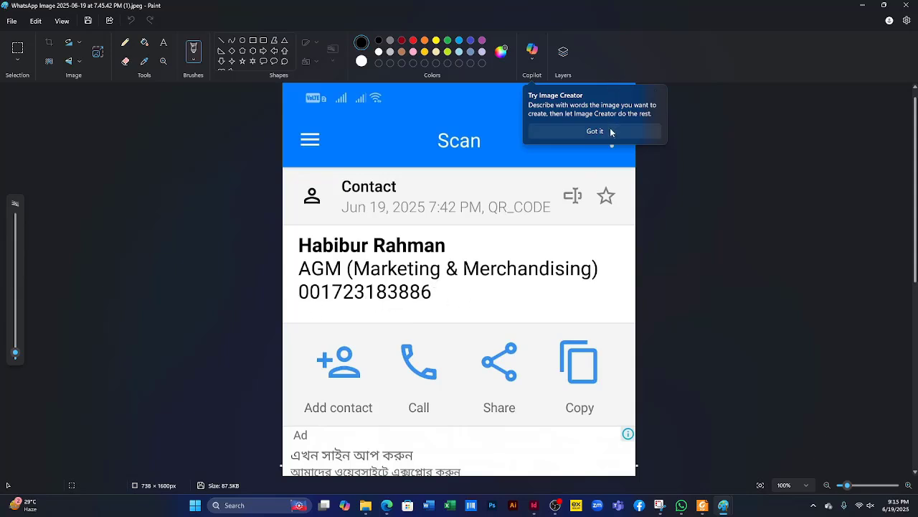
left_click(586, 131)
scroll(265, 310, "down", 8)
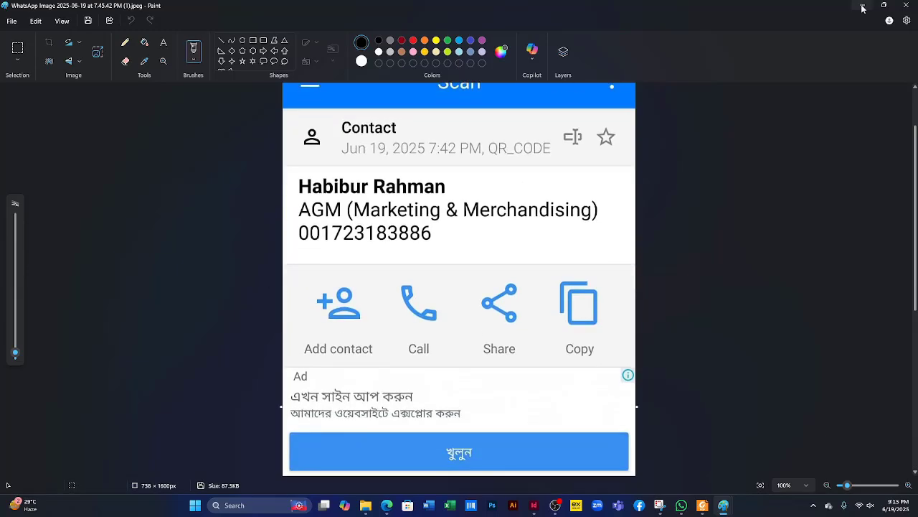
scroll(502, 287, "up", 3)
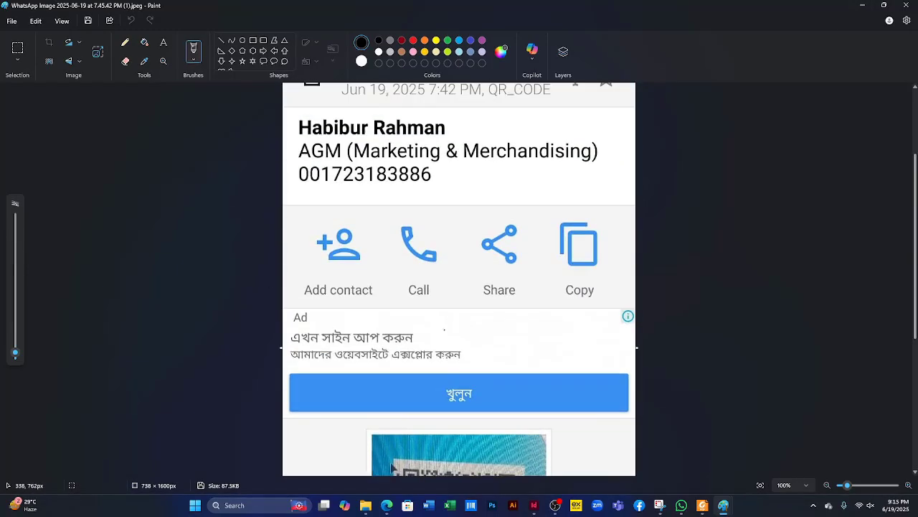
scroll(466, 309, "down", 3)
scroll(439, 322, "up", 4)
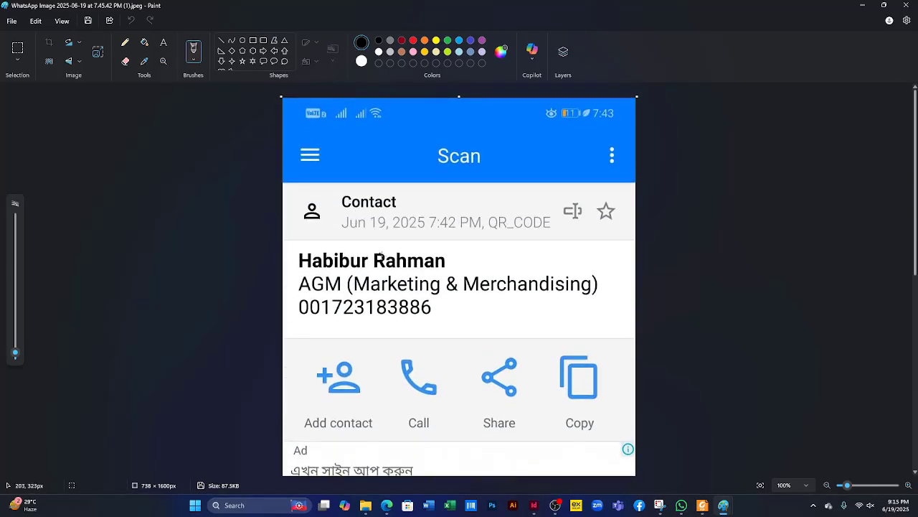
left_click(863, 6)
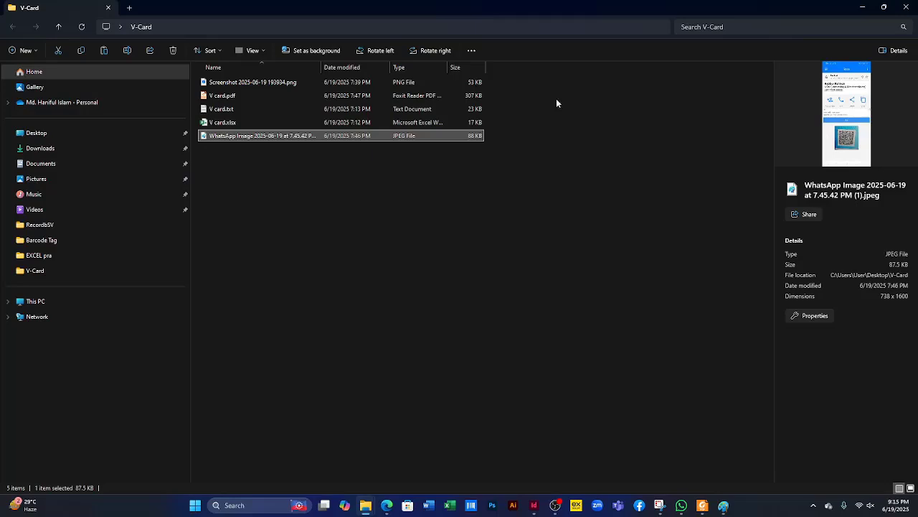
- Open the V card.xlsx workbook from the V-Card folder and dismiss the list of recovered documents
double_click(232, 123)
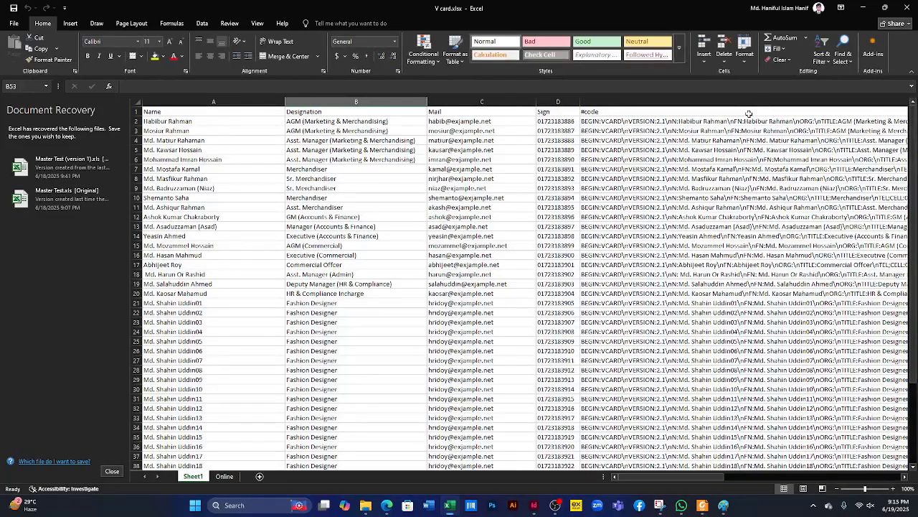
left_click(777, 102)
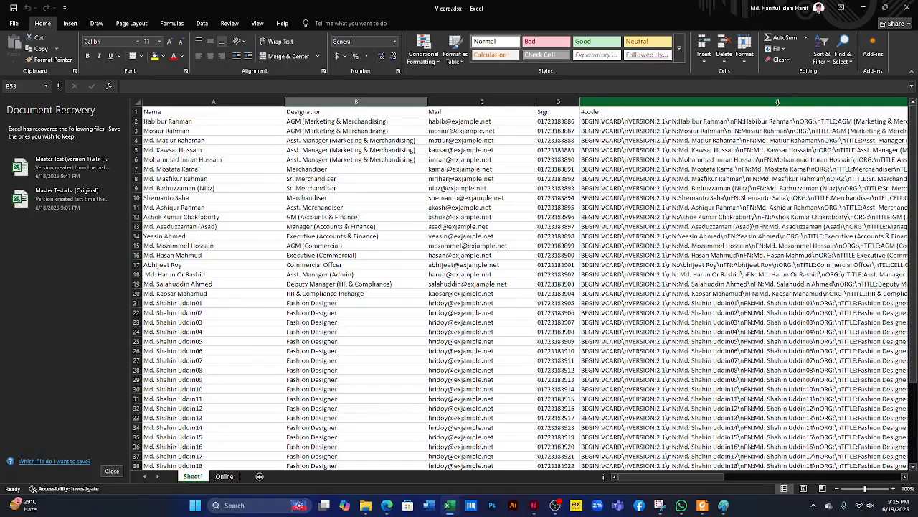
left_click(111, 472)
left_click(227, 148)
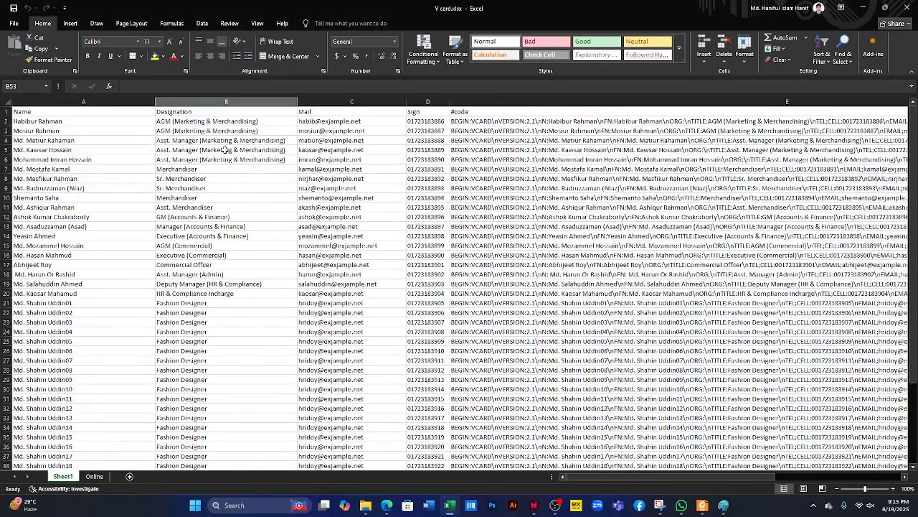
- Examine the Name, Designation, Mail and Phone data on the Online sheet
left_click(94, 476)
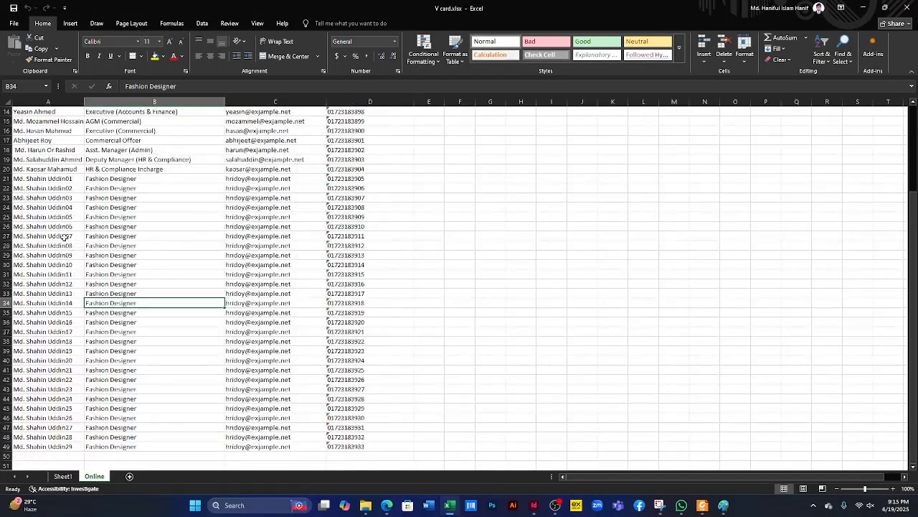
left_click(44, 113)
scroll(44, 113, "up", 4)
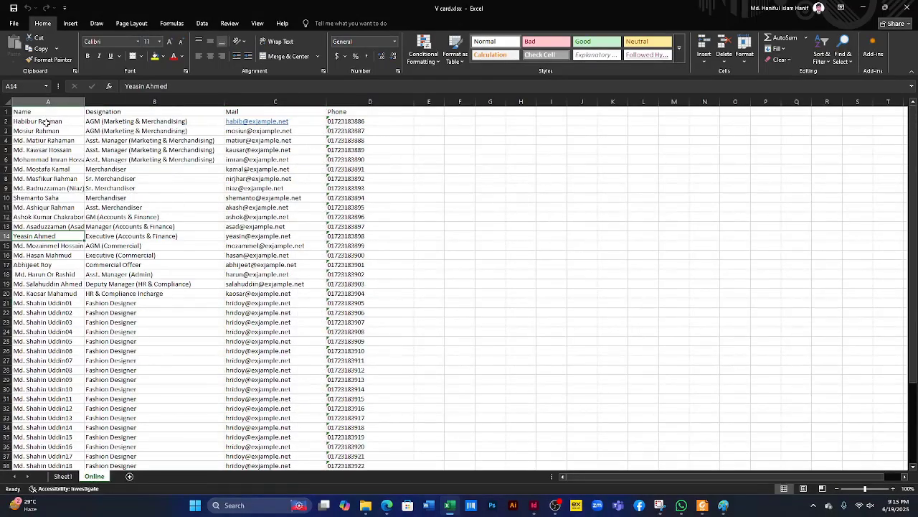
left_click(46, 122)
left_click(136, 120)
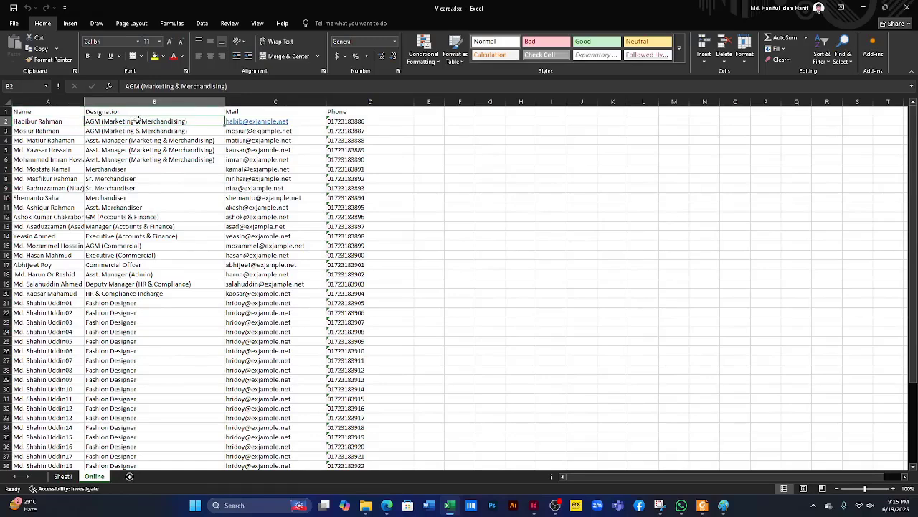
left_click(138, 132)
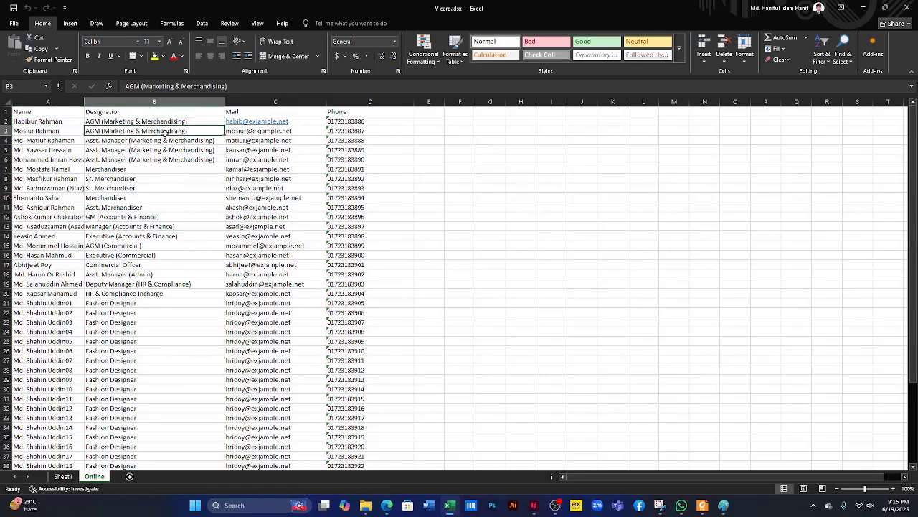
left_click(270, 141)
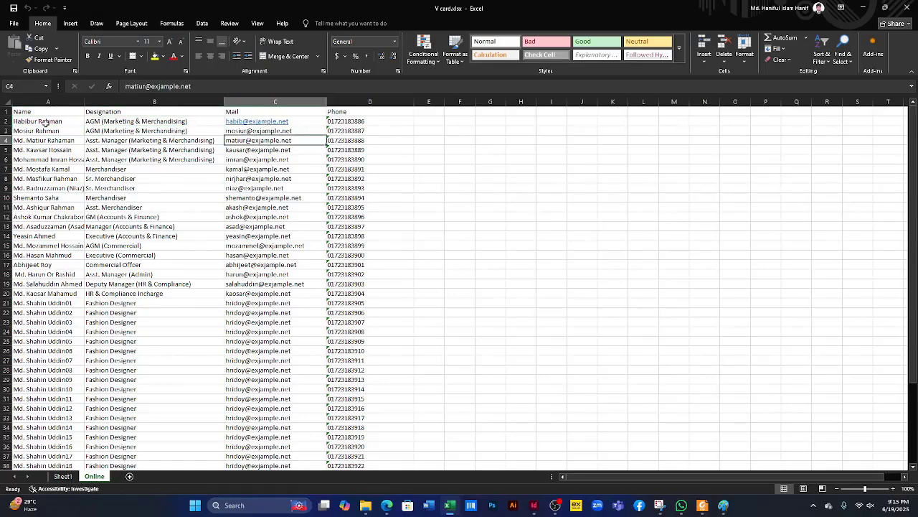
left_click(360, 122)
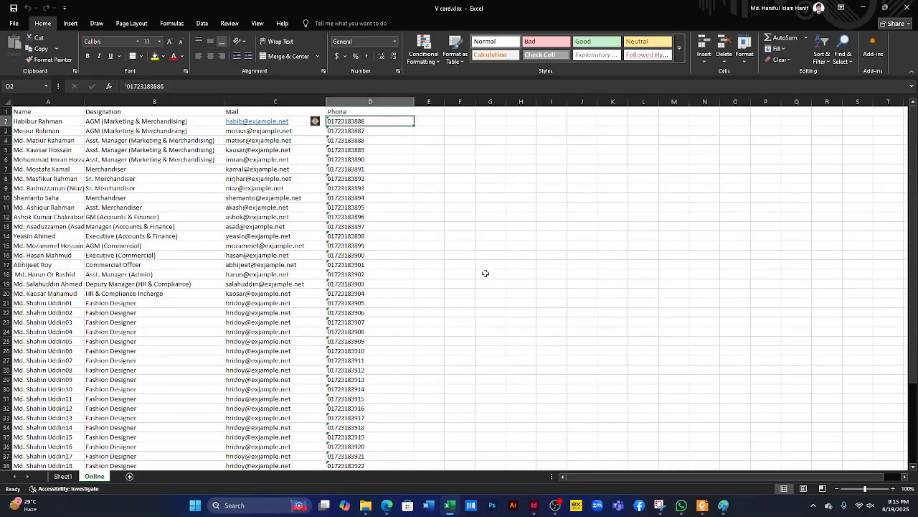
scroll(365, 319, "down", 3)
scroll(369, 305, "up", 2)
scroll(369, 305, "up", 1)
- Inspect the row 2 formulas on Sheet1 and examine the full width of the #code column
left_click(62, 477)
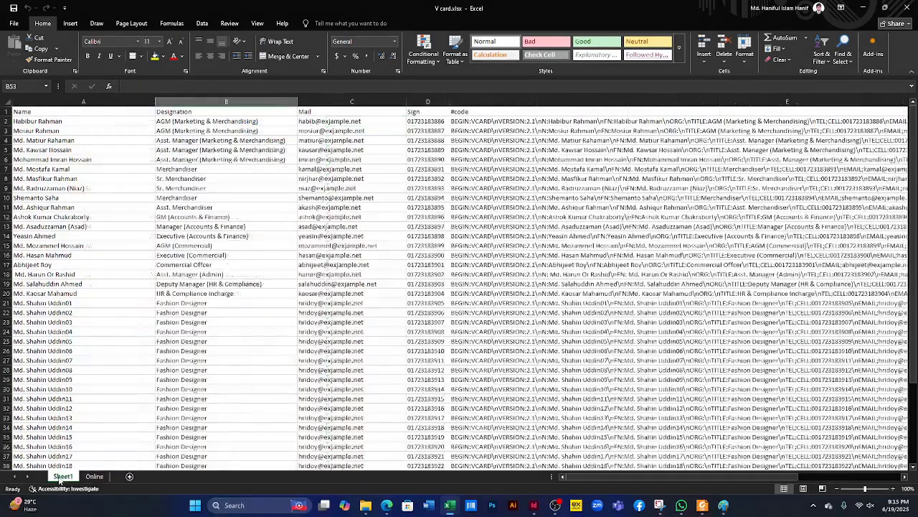
left_click(68, 121)
left_click(279, 122)
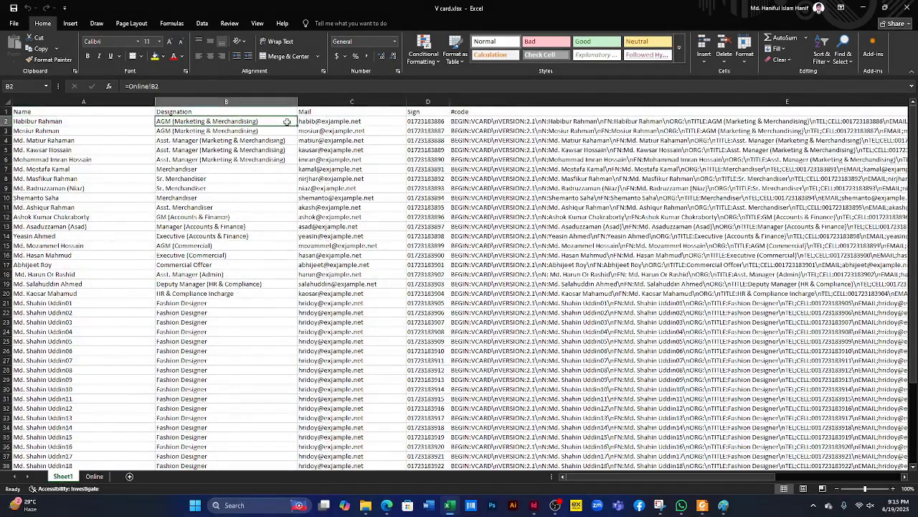
left_click(357, 123)
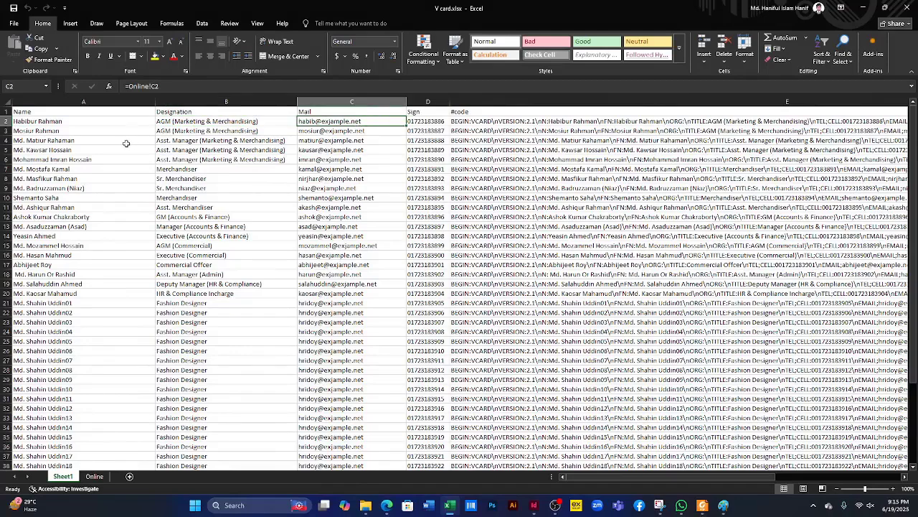
left_click(429, 123)
left_click(466, 122)
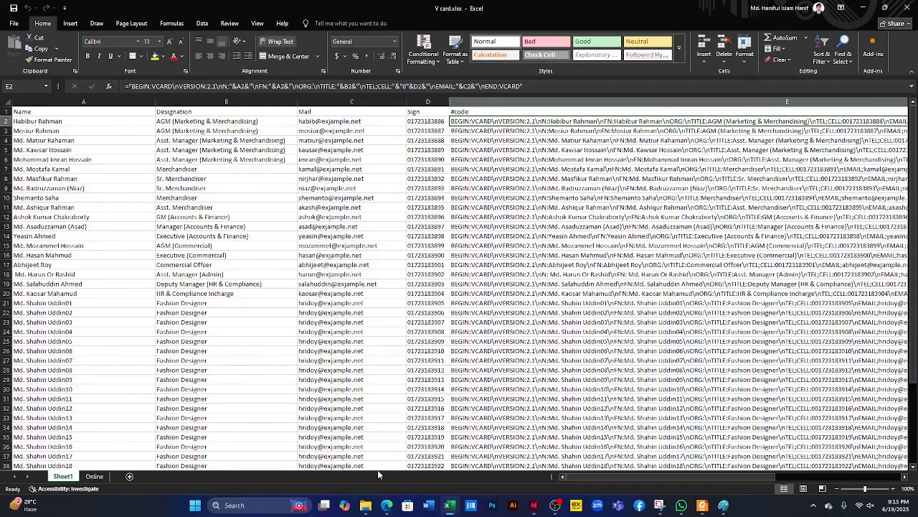
left_click_drag(630, 475, 714, 475)
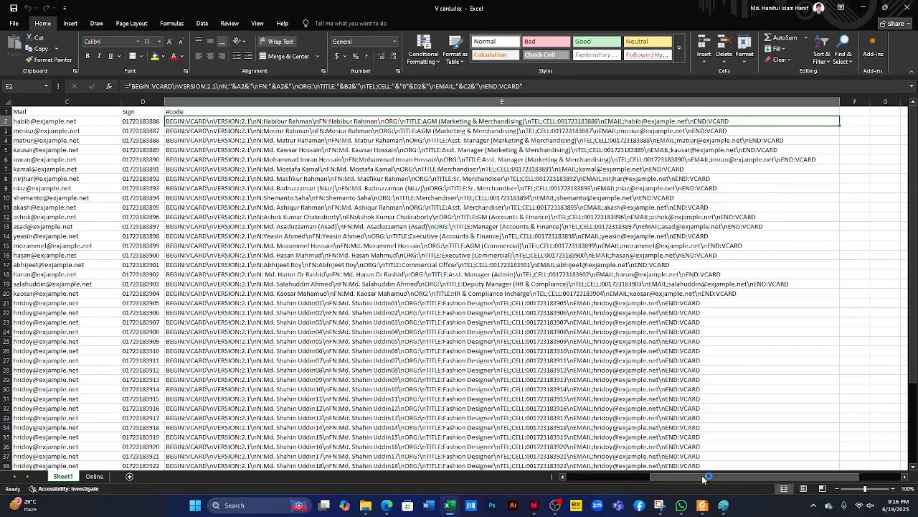
left_click_drag(703, 478, 610, 490)
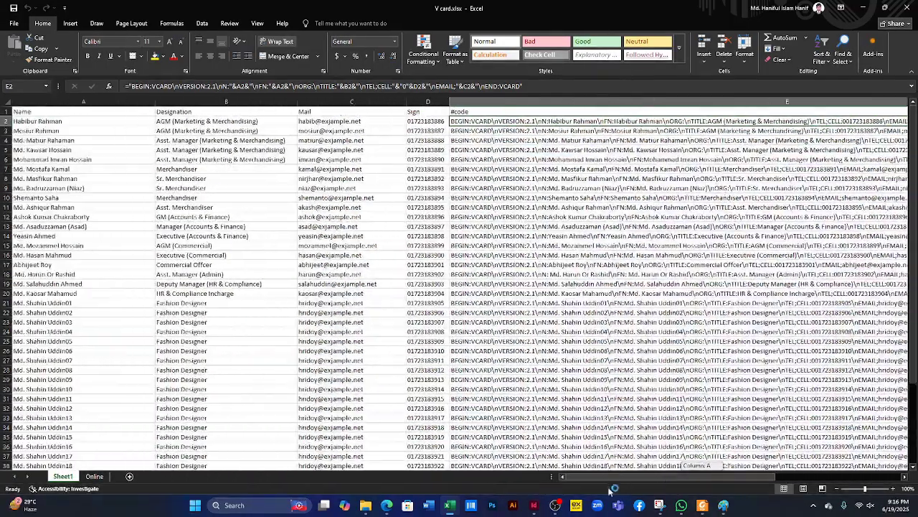
- Review the Sign, Name, Designation and Mail formulas in row 2 of Sheet1, select A2:D19, and minimize the workbook
left_click(427, 121)
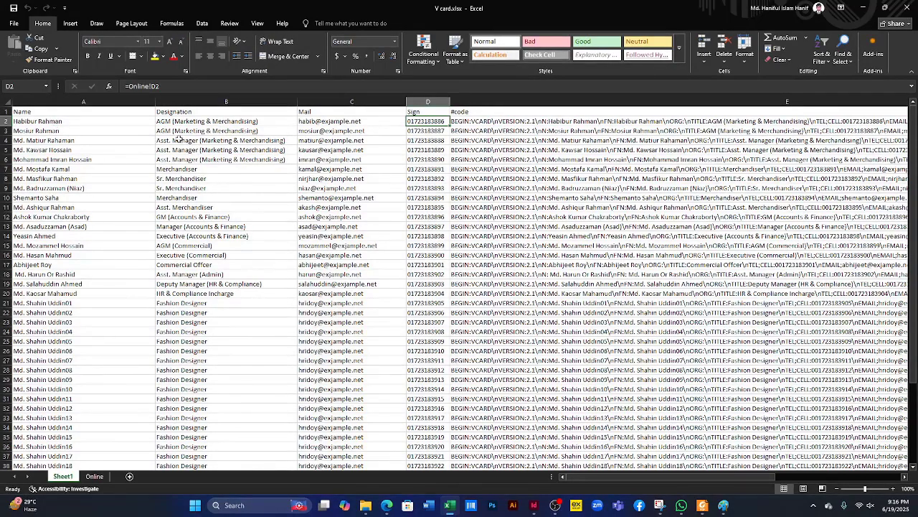
left_click(73, 121)
left_click(212, 121)
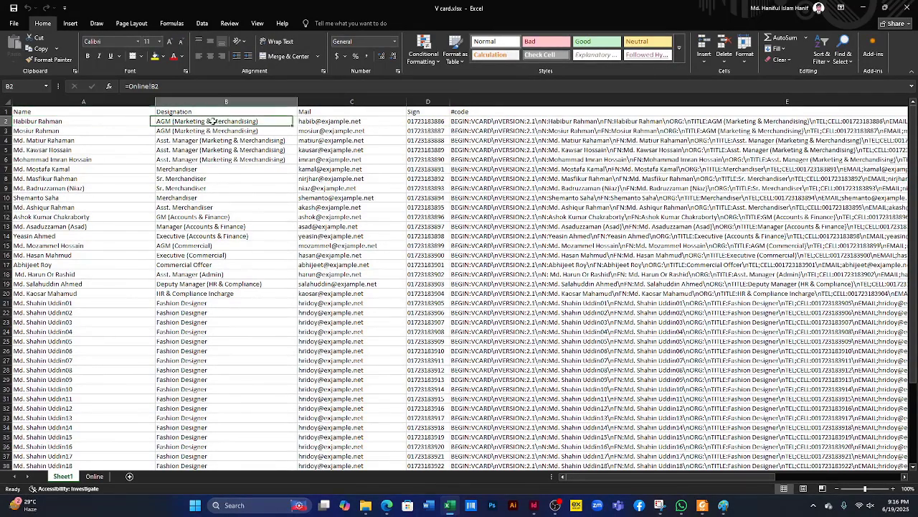
left_click(310, 120)
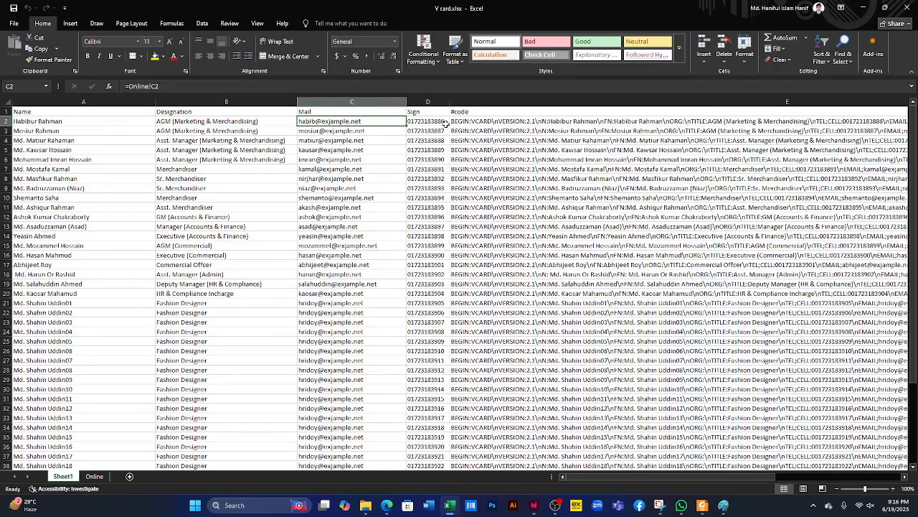
left_click_drag(65, 122, 447, 288)
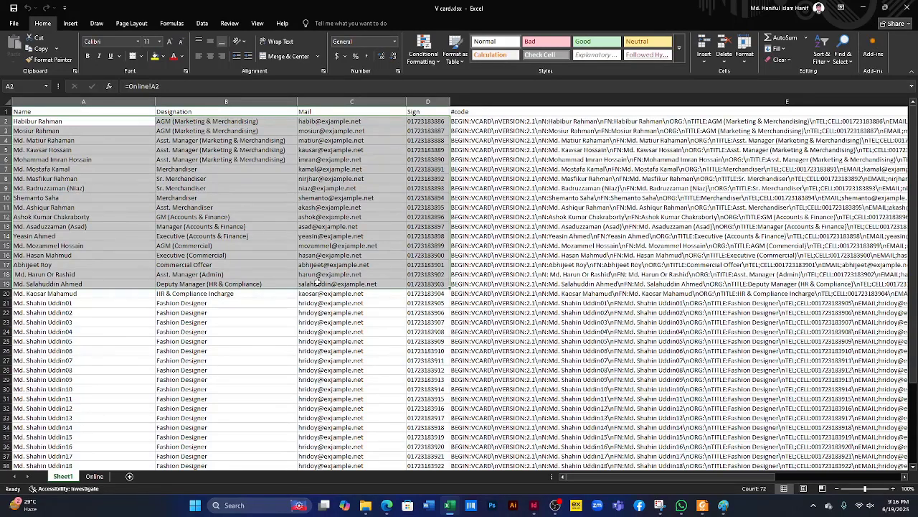
left_click(861, 6)
- Switch to InDesign, bring up the Untitled-1 card template and move the Separations Preview panel beside the Data Merge panel
left_click(303, 200)
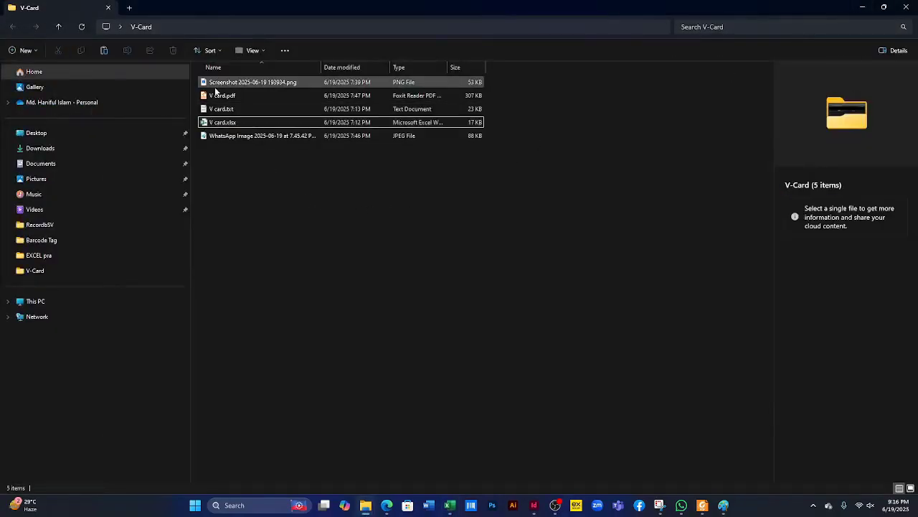
left_click(532, 506)
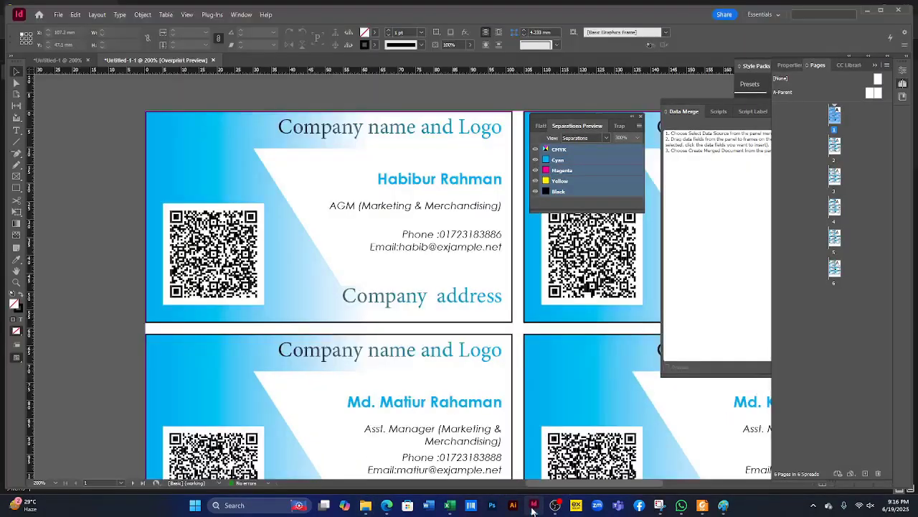
left_click(99, 59)
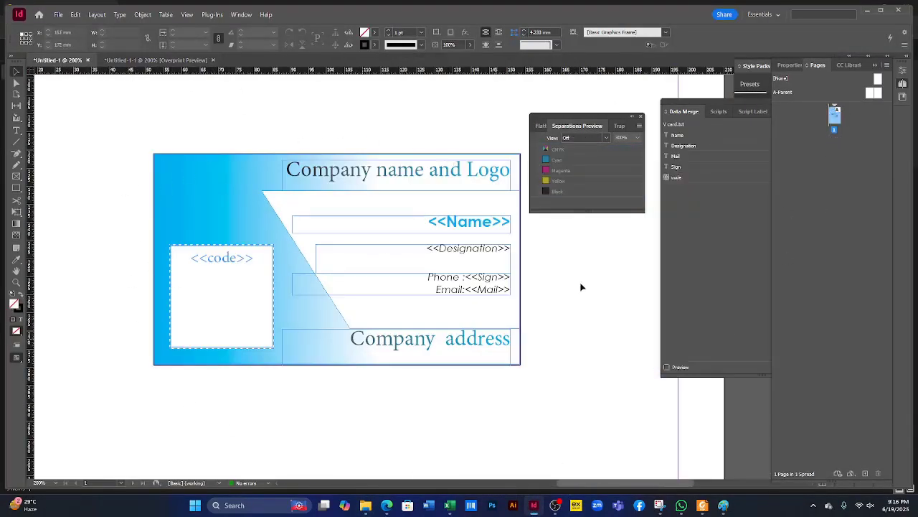
left_click_drag(597, 117, 608, 105)
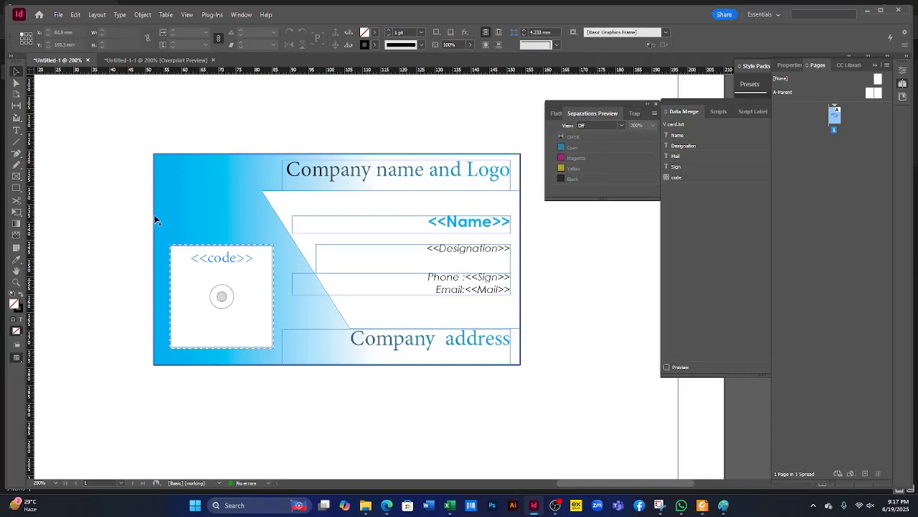
- Examine the card template's text frames: company name and logo, the Name, Designation and Mail placeholders, and the company address
left_click_drag(125, 135, 541, 404)
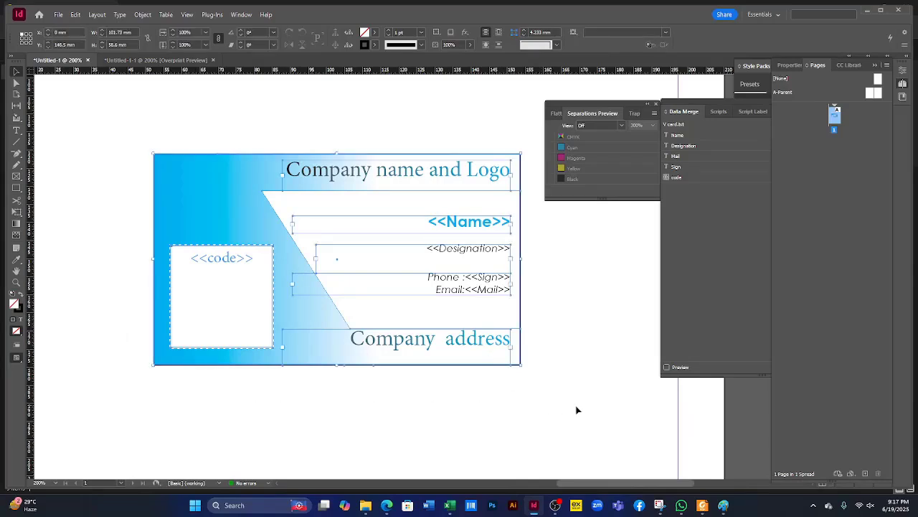
left_click(17, 130)
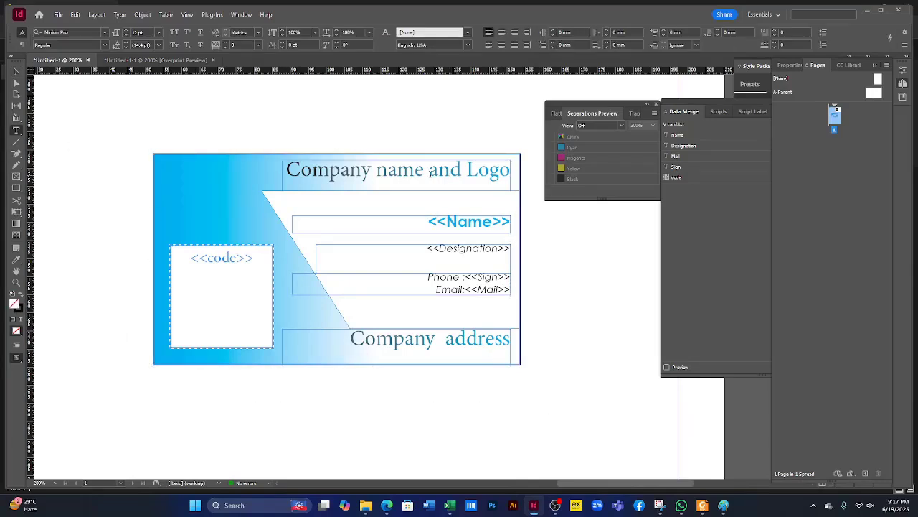
left_click_drag(429, 172, 284, 171)
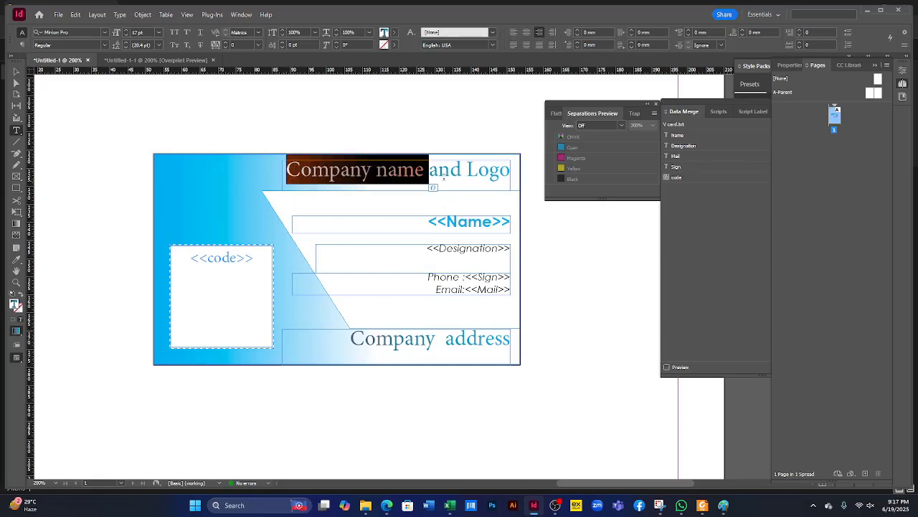
double_click(453, 224)
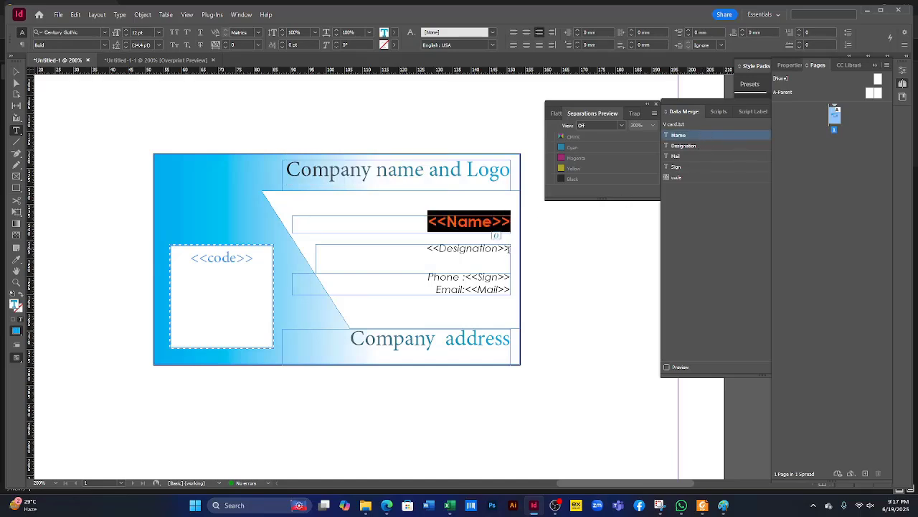
left_click(508, 248)
double_click(467, 251)
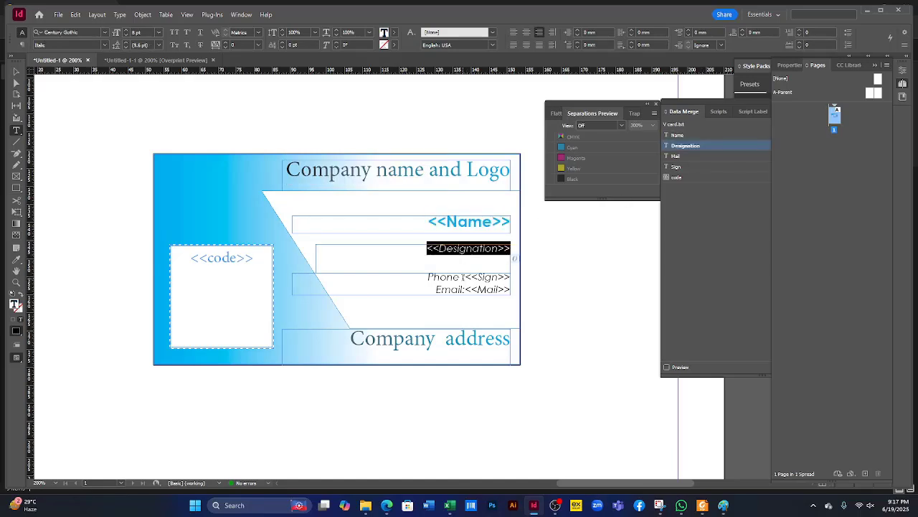
left_click_drag(467, 289, 510, 289)
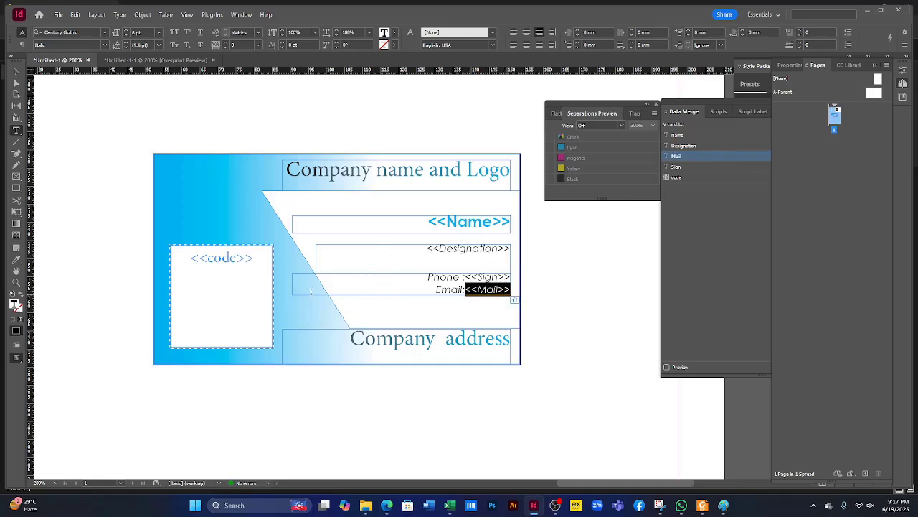
triple_click(405, 343)
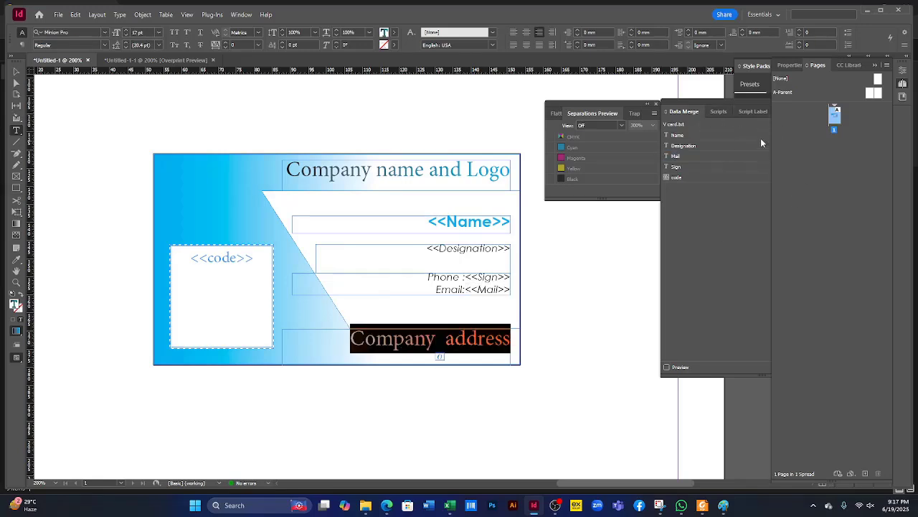
- Move the Data Merge panel clear of the Pages panel and create a merged document from all records with multiple records per page
left_click_drag(744, 104, 702, 104)
left_click(813, 126)
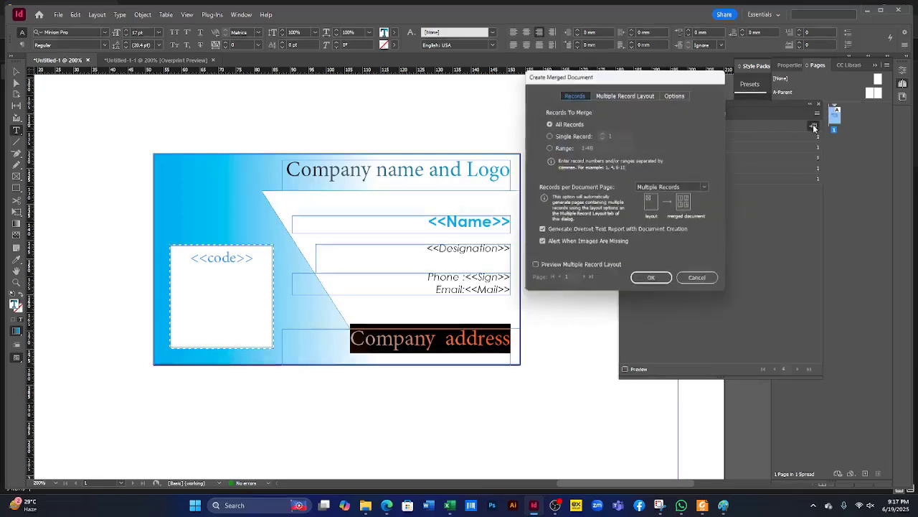
left_click(627, 93)
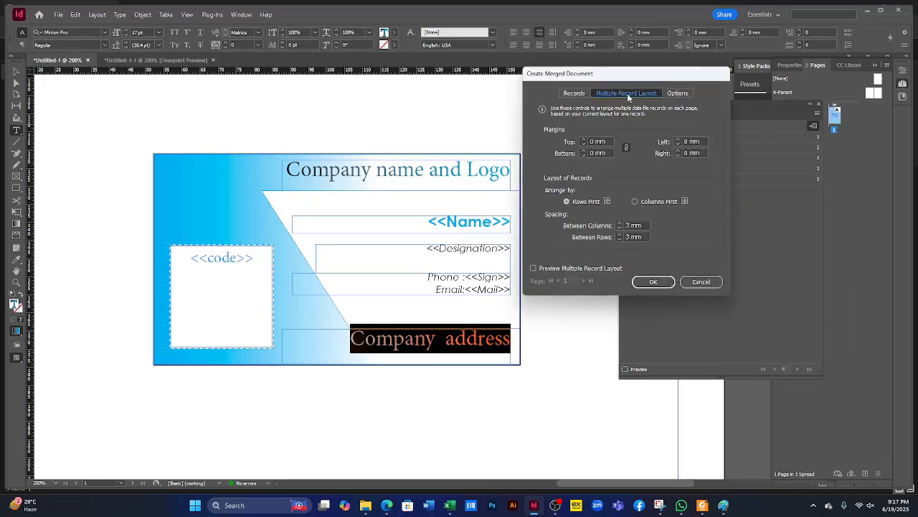
left_click(574, 93)
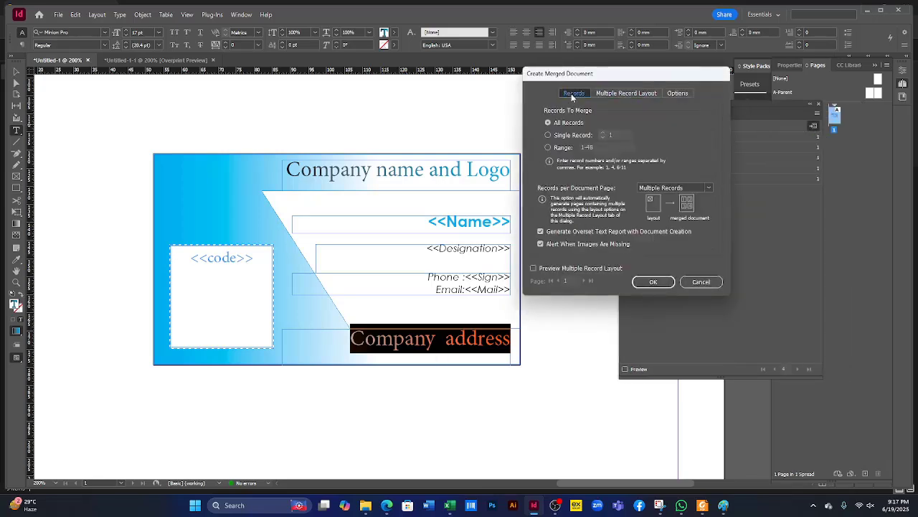
left_click(653, 281)
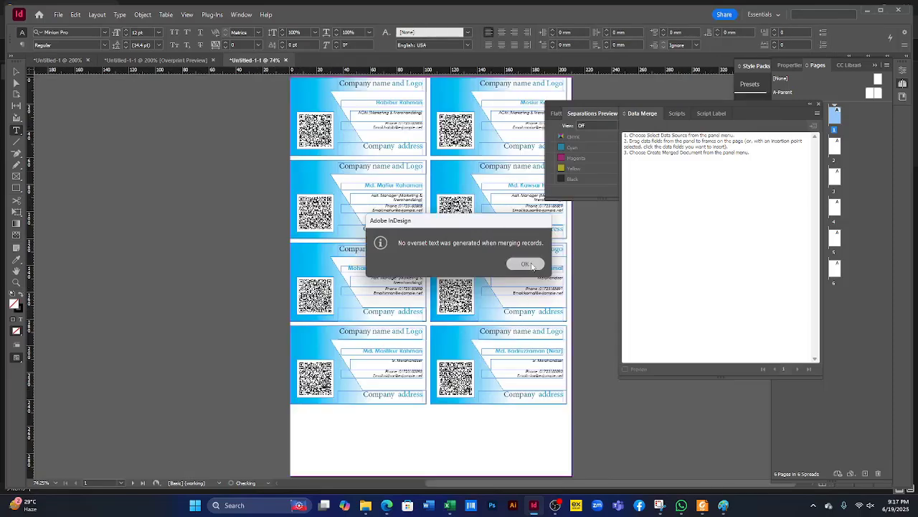
left_click(526, 264)
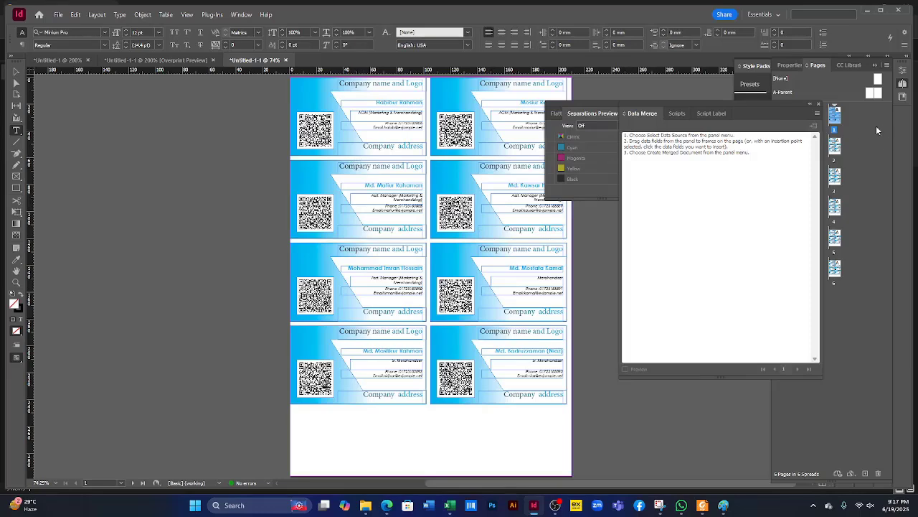
- Check pages 6 and 1 of the merged document, and inspect the bottom-right card on page 1 with the side panels hidden
double_click(835, 267)
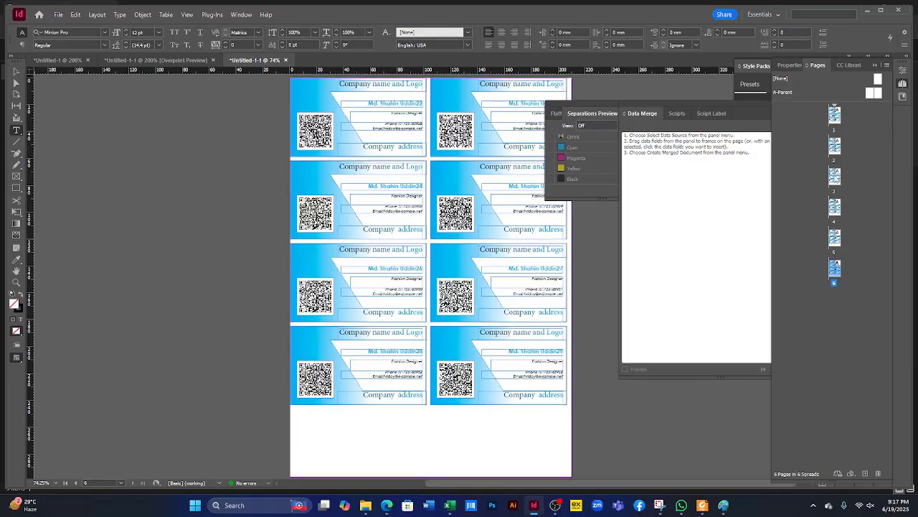
double_click(834, 115)
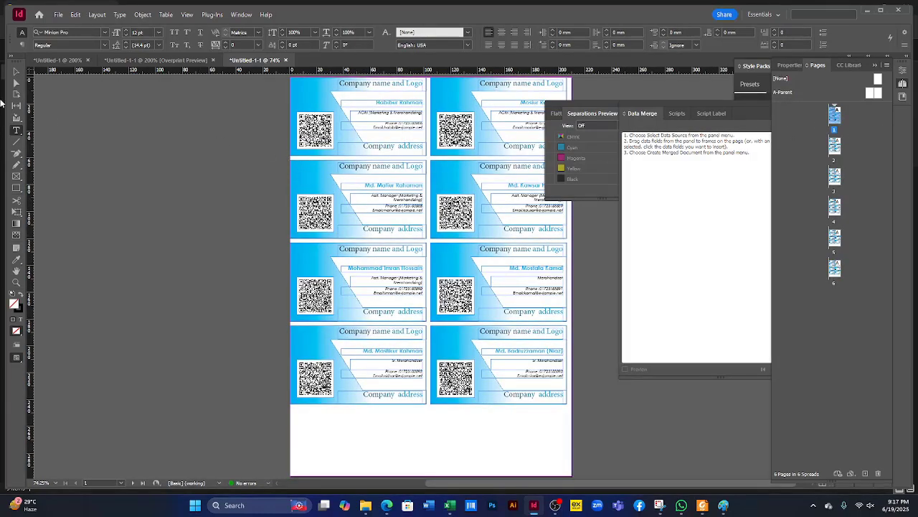
left_click(17, 74)
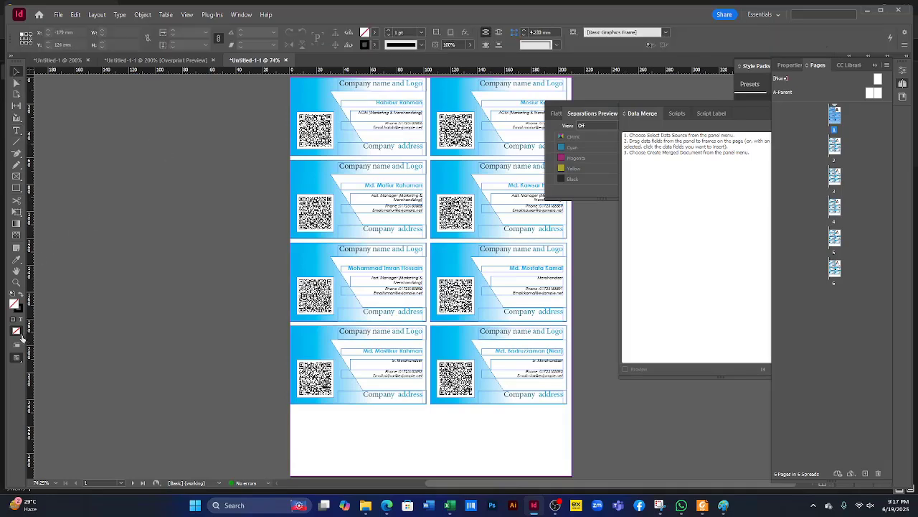
left_click(17, 282)
left_click_drag(426, 340, 574, 440)
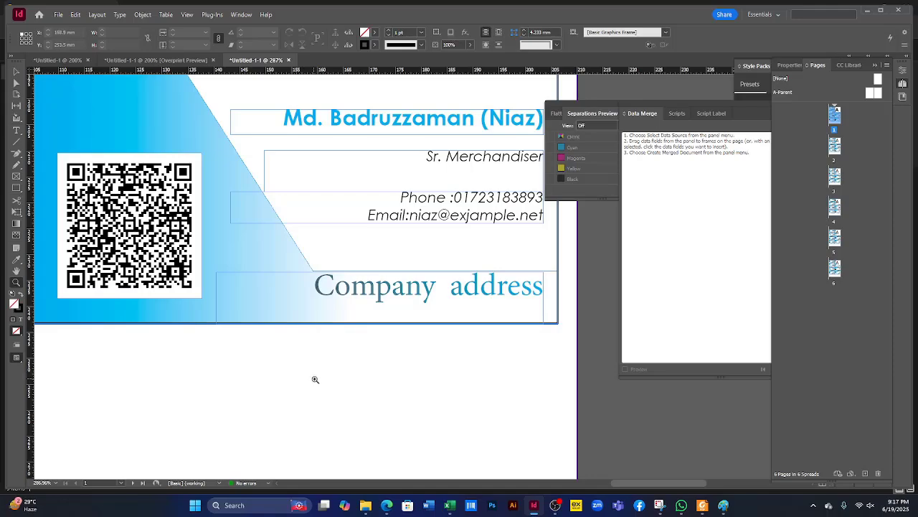
left_click_drag(272, 365, 368, 437)
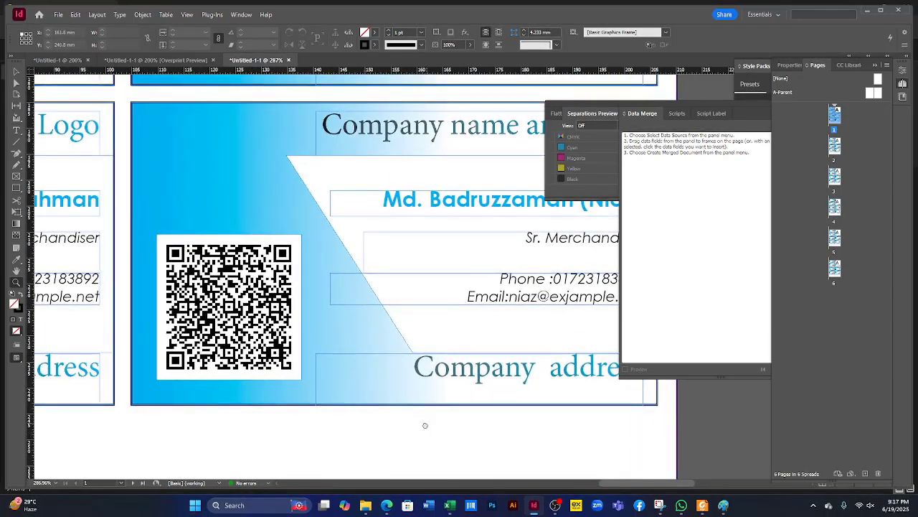
left_click_drag(425, 425, 412, 434)
key("shift+Tab")
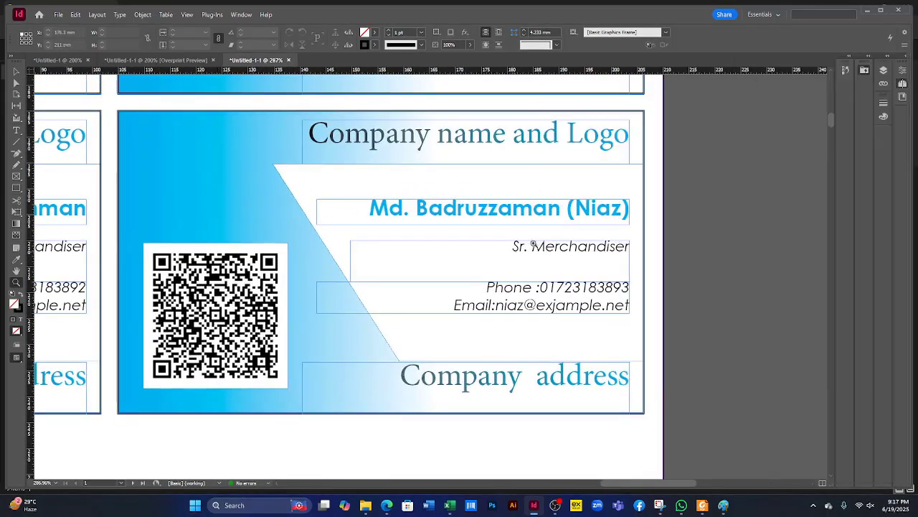
- Examine the QR codes and contact details of the other cards on page 1, up to the top-left card
scroll(195, 292, "up", 5)
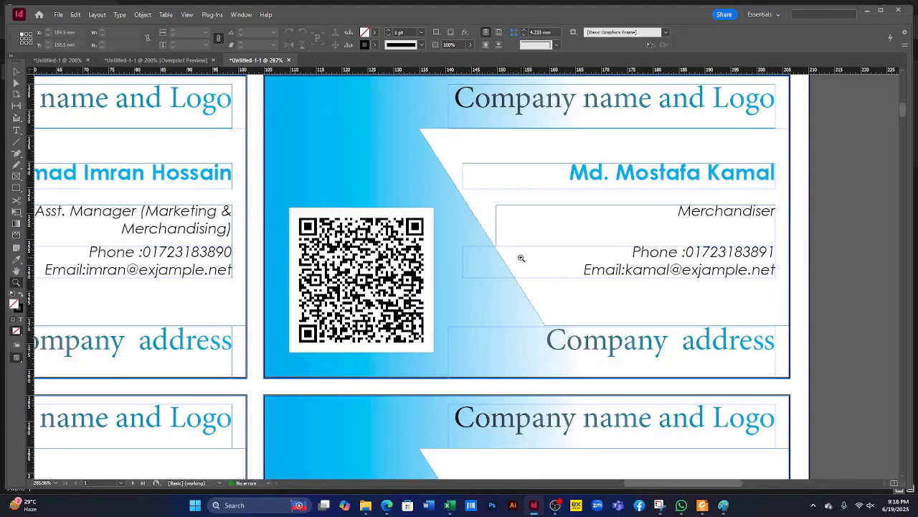
scroll(517, 264, "up", 5)
scroll(414, 249, "up", 2)
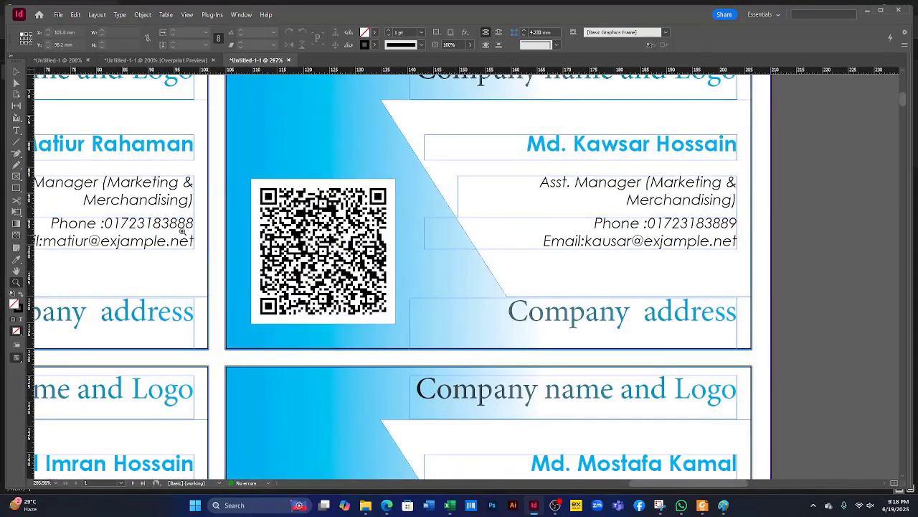
scroll(669, 153, "up", 1)
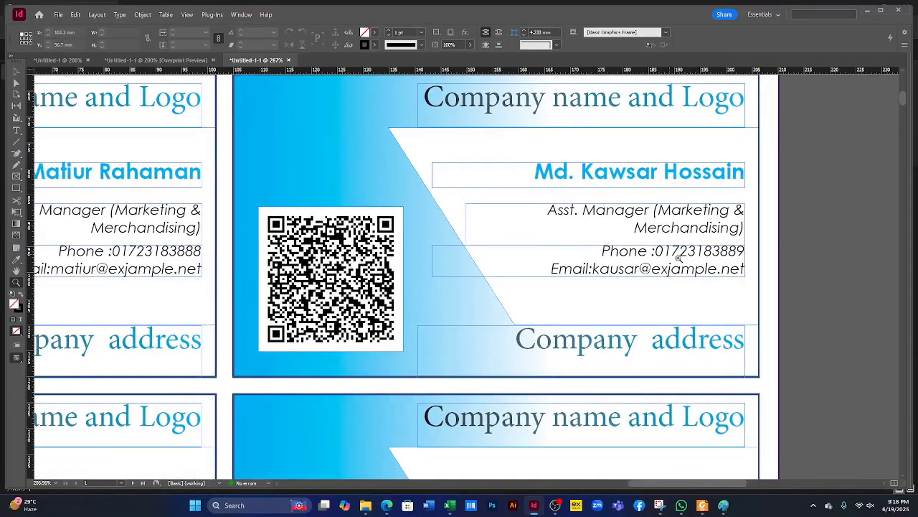
scroll(341, 140, "up", 10)
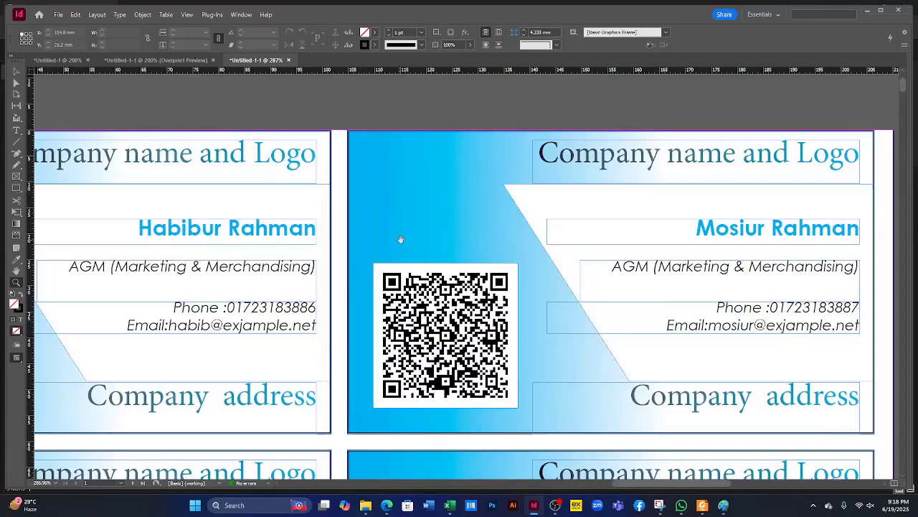
left_click_drag(402, 244, 713, 146)
left_click_drag(233, 199, 244, 229)
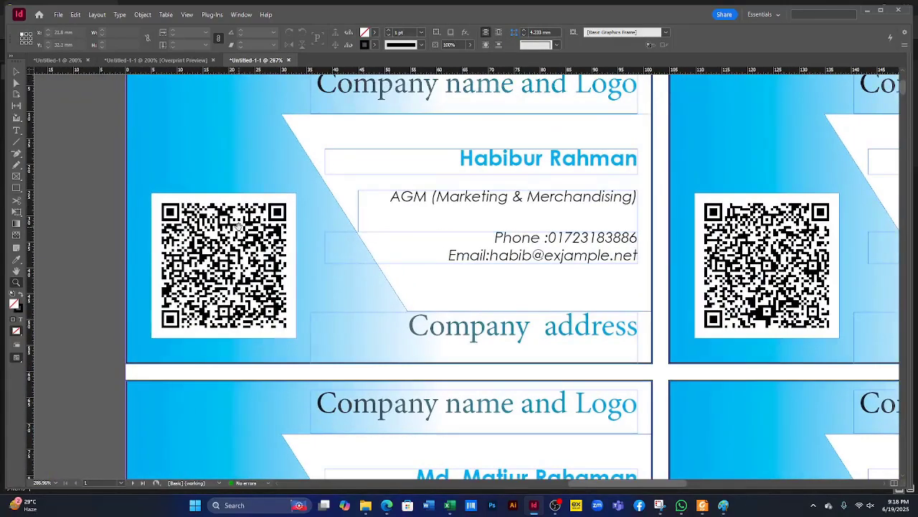
mouse_move(239, 226)
left_click(16, 71)
left_click_drag(109, 142, 102, 174)
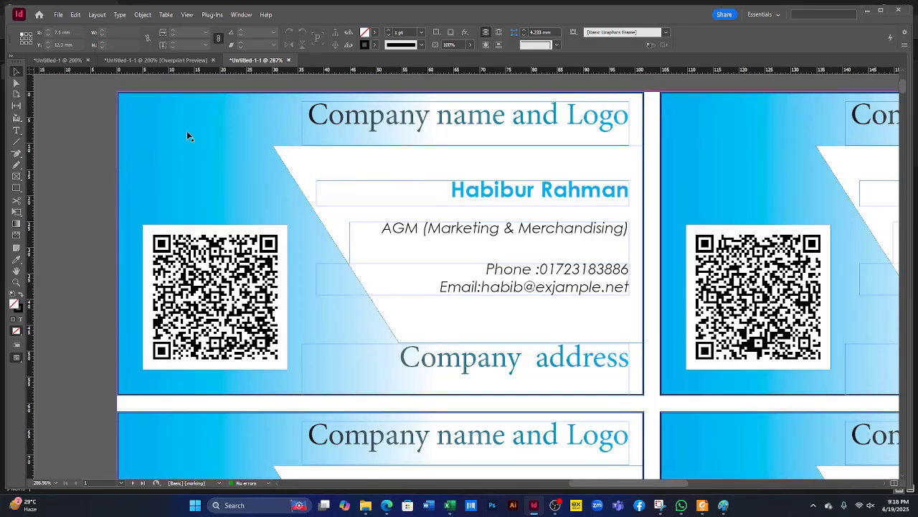